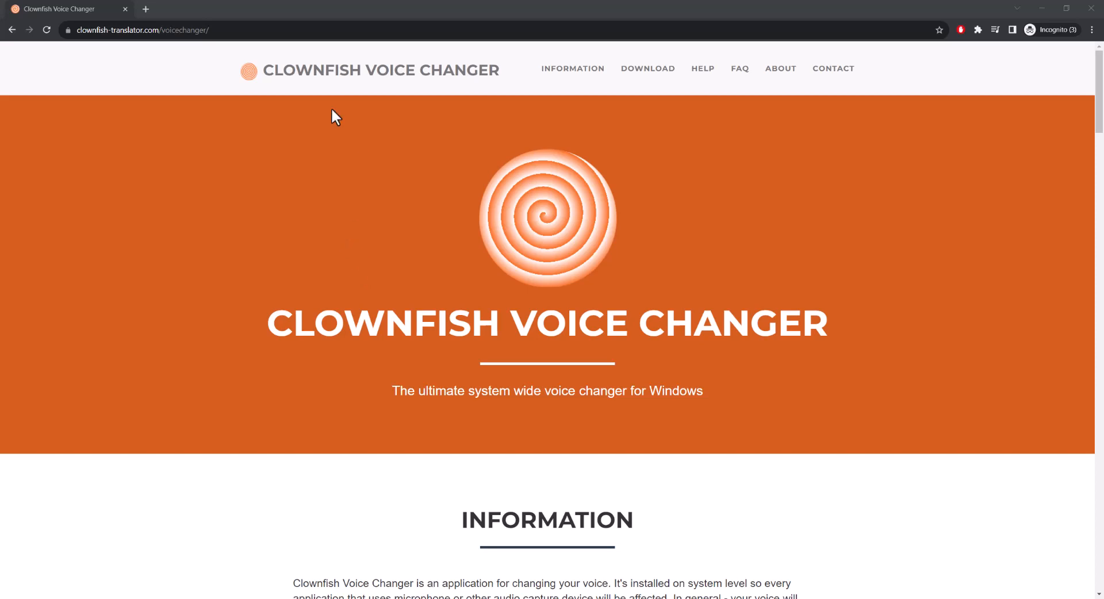
scroll(449, 112, down, 3)
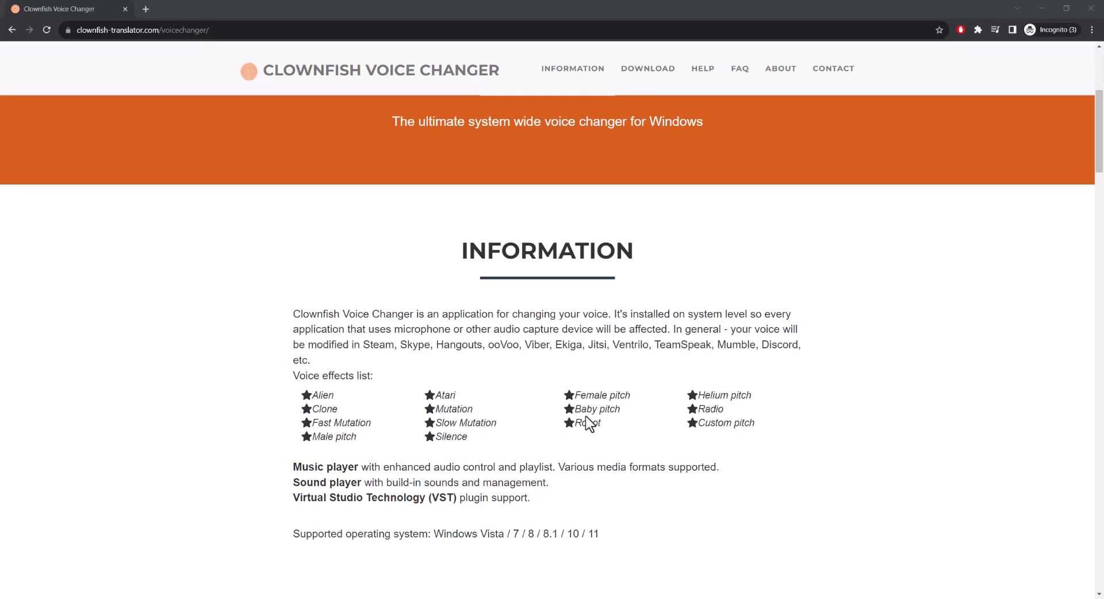
scroll(523, 418, down, 4)
scroll(523, 414, up, 7)
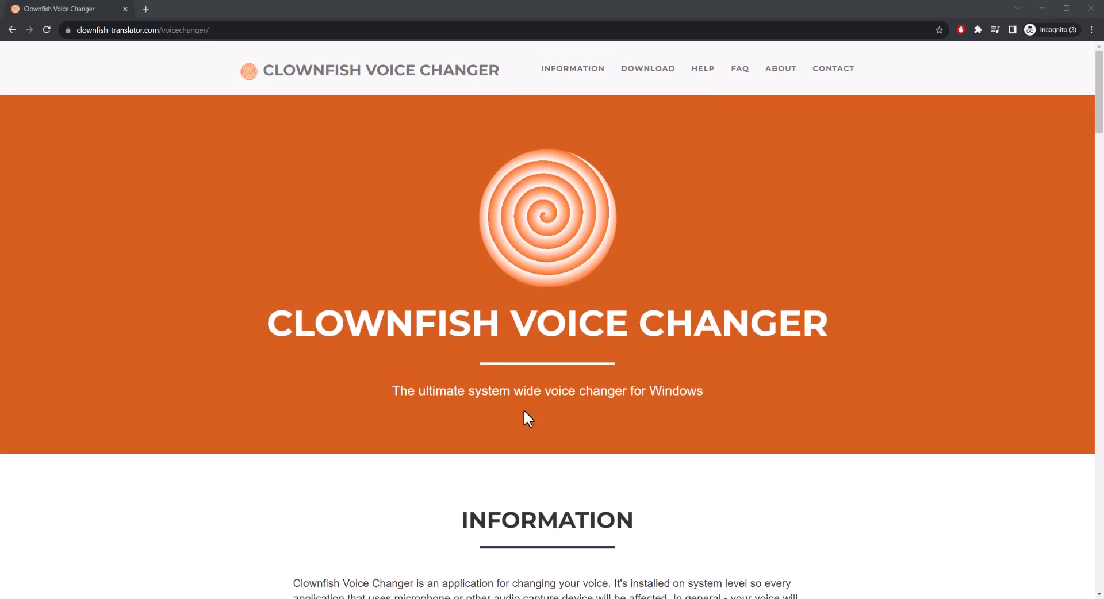
Step: Open the Download V1.80 page from the Clownfish site's navigation bar
click(646, 76)
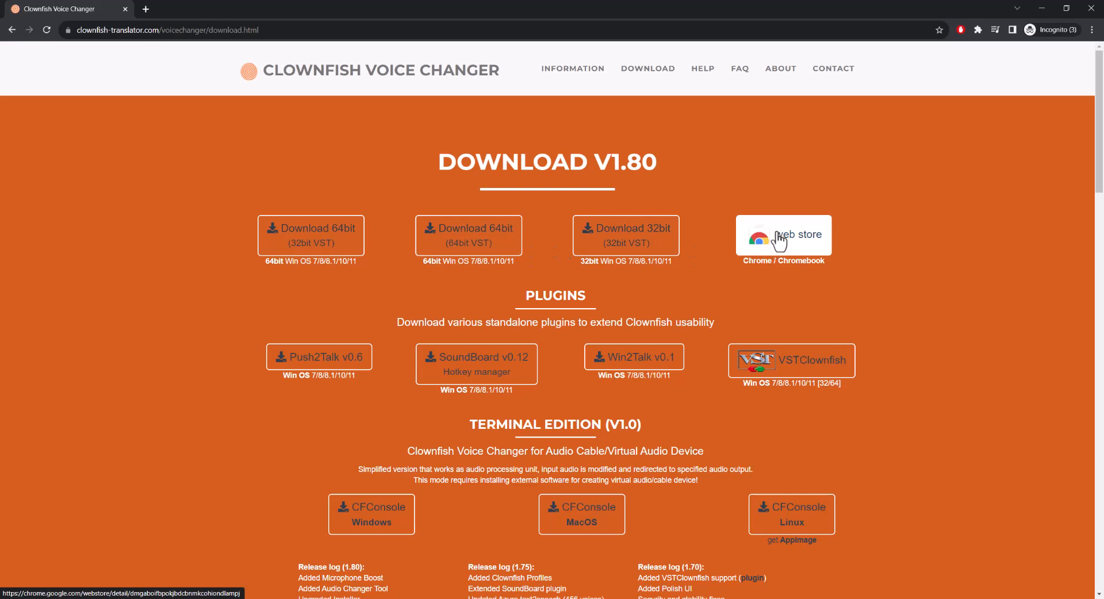
scroll(440, 319, down, 3)
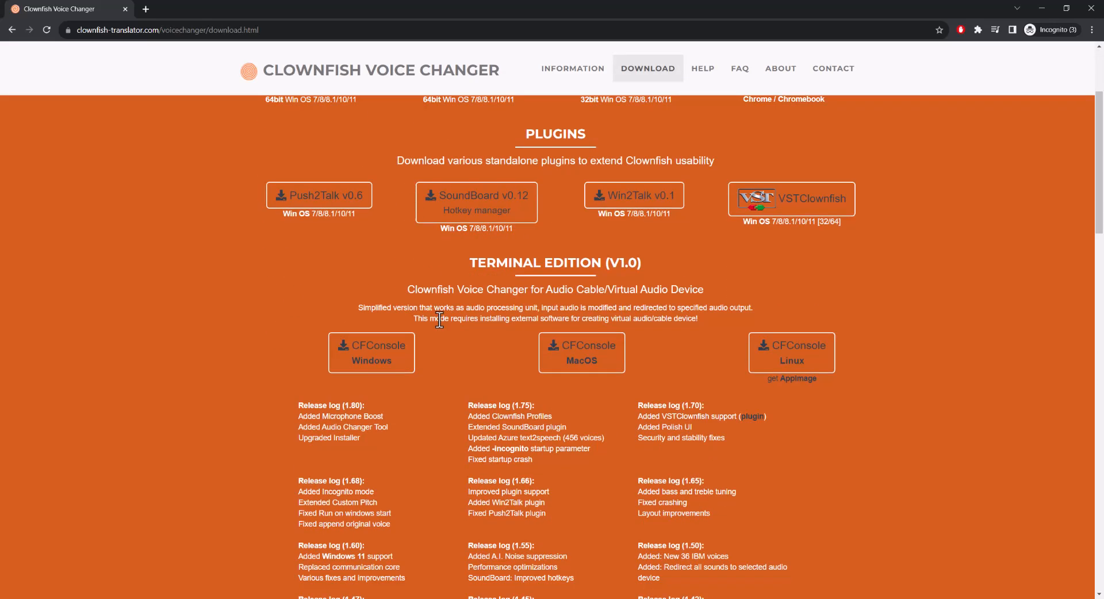
scroll(439, 319, up, 3)
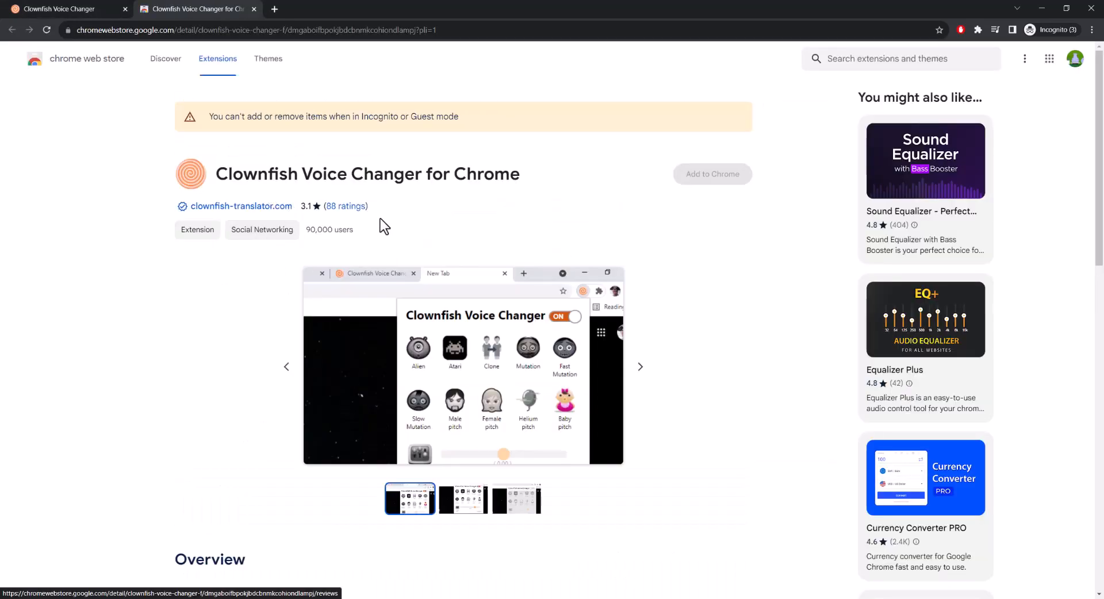
scroll(339, 300, down, 1)
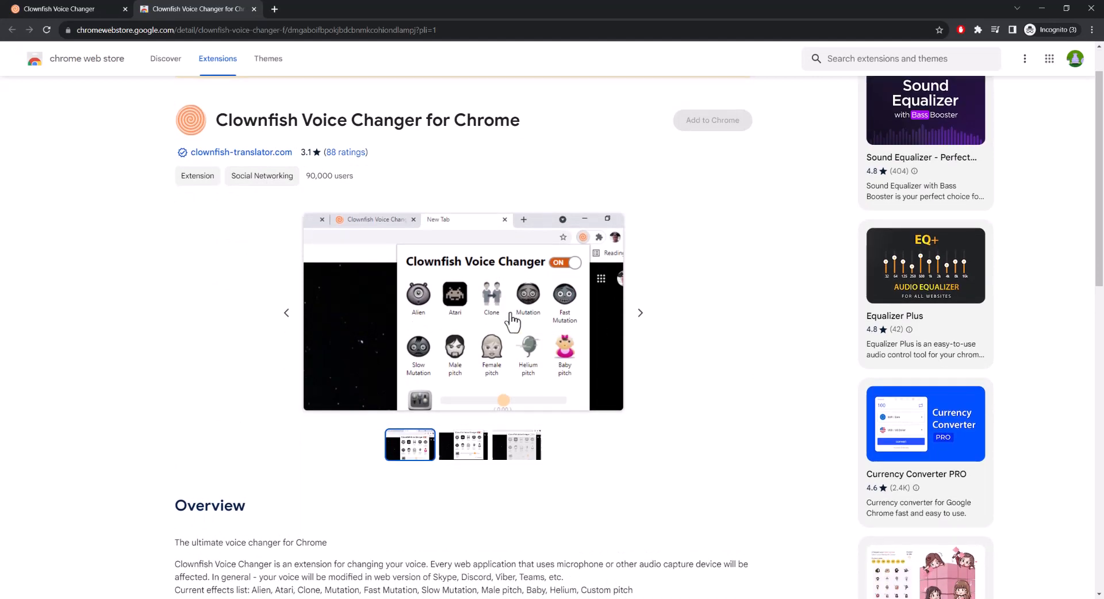
scroll(455, 320, down, 3)
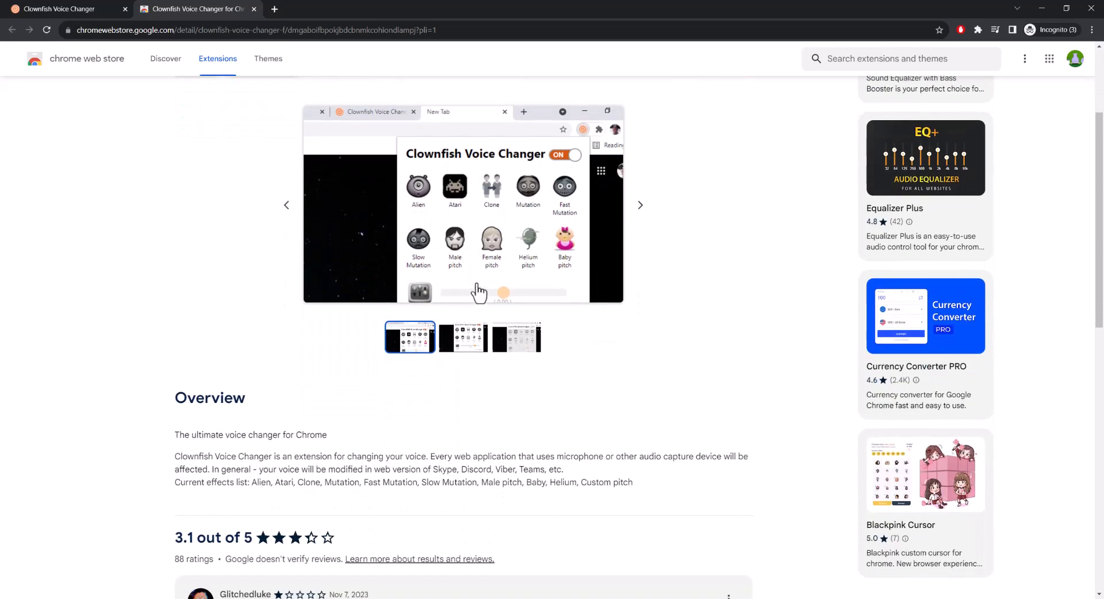
scroll(306, 363, up, 2)
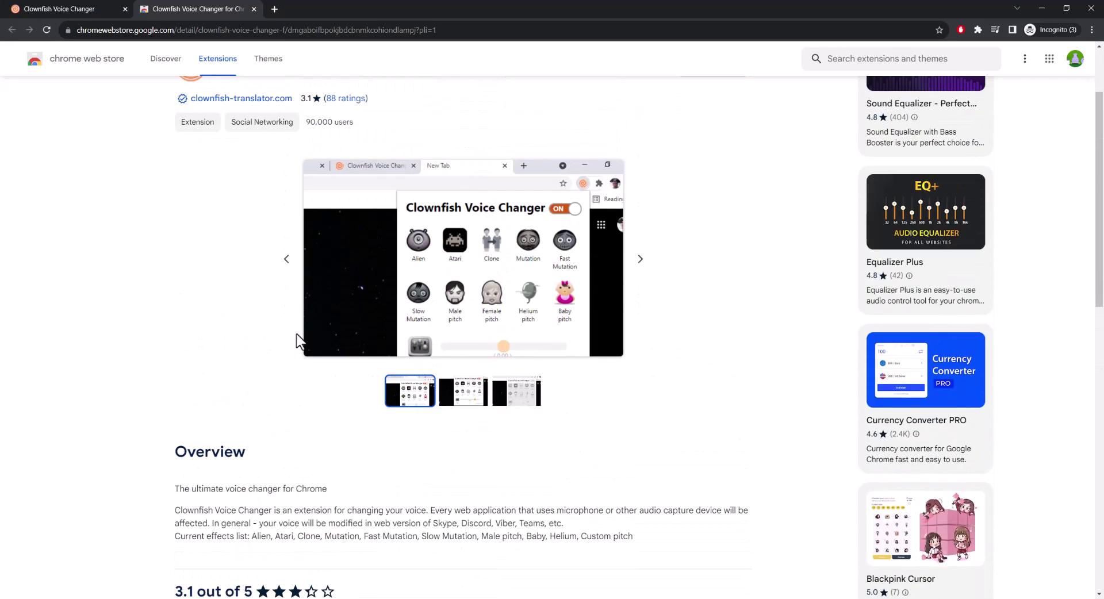
click(253, 10)
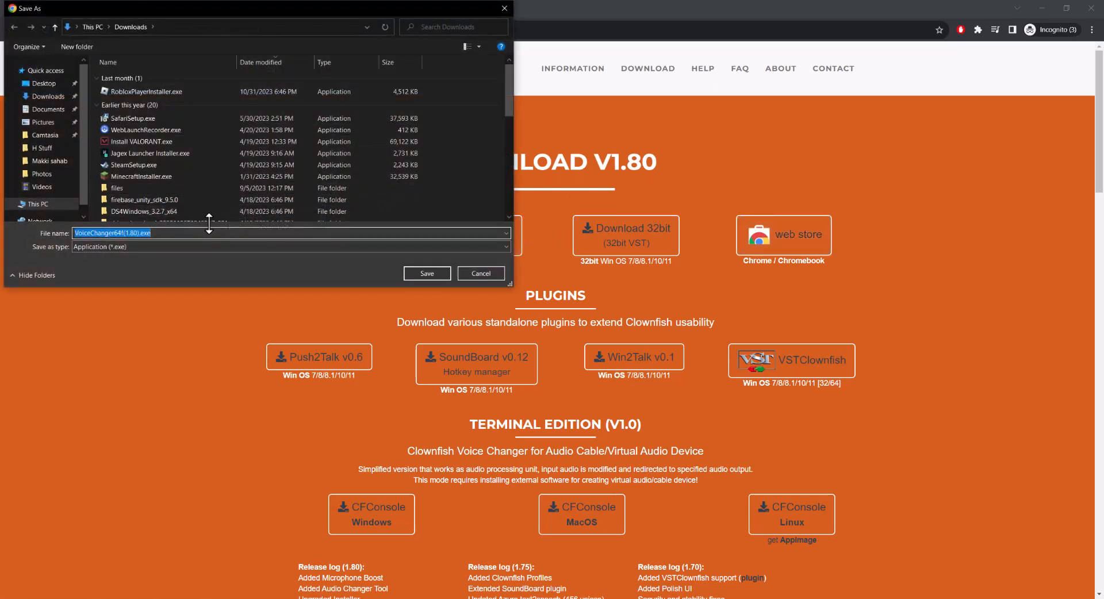
Step: Confirm the Save As dialog to save VoiceChanger64f(1.80).exe into Downloads
key(Return)
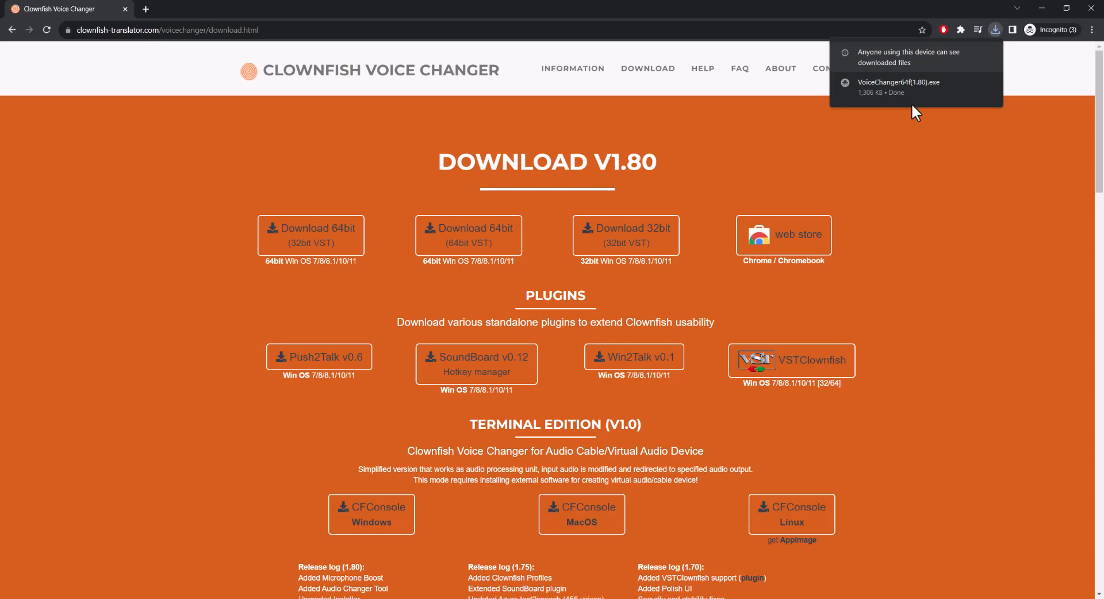